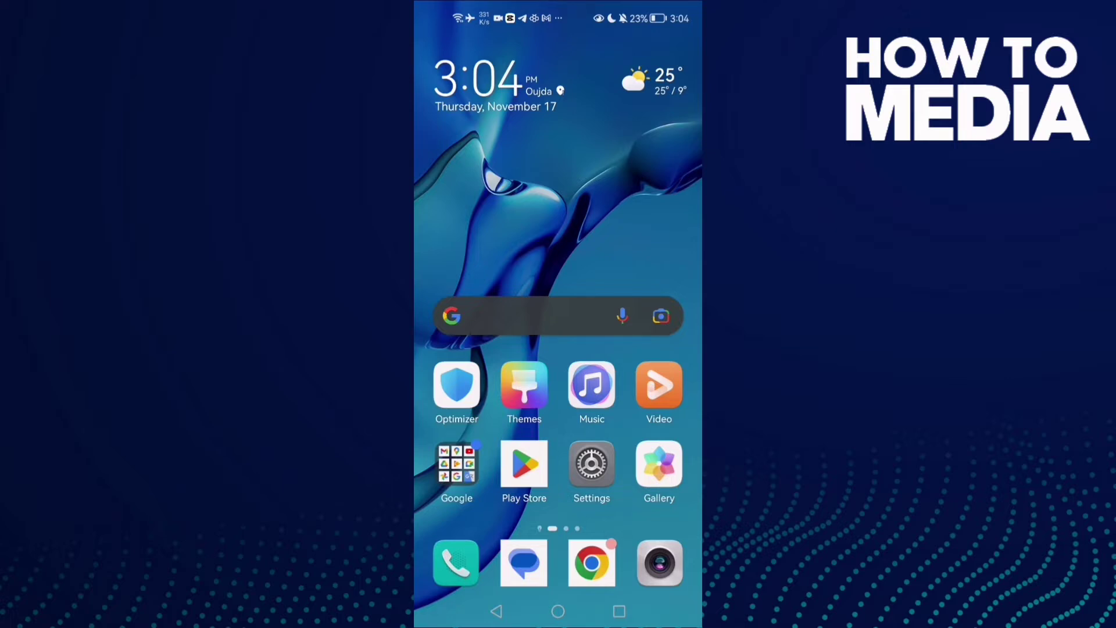
- Open Telegram's App info page by searching the Apps list for 'tele'
left_click(591, 464)
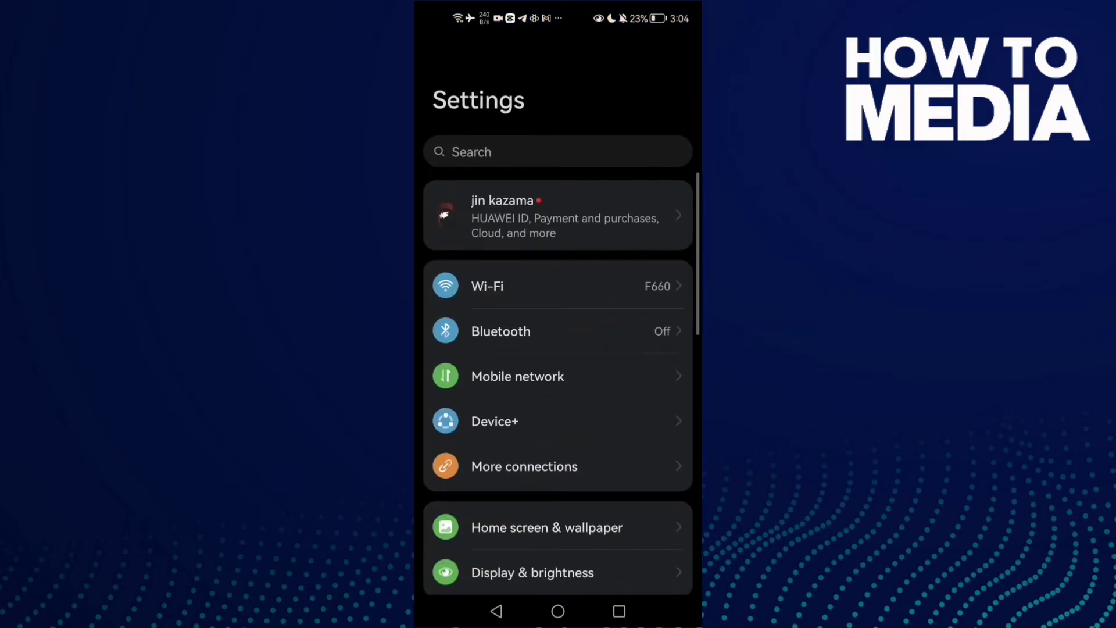
scroll(562, 402, "down", 5)
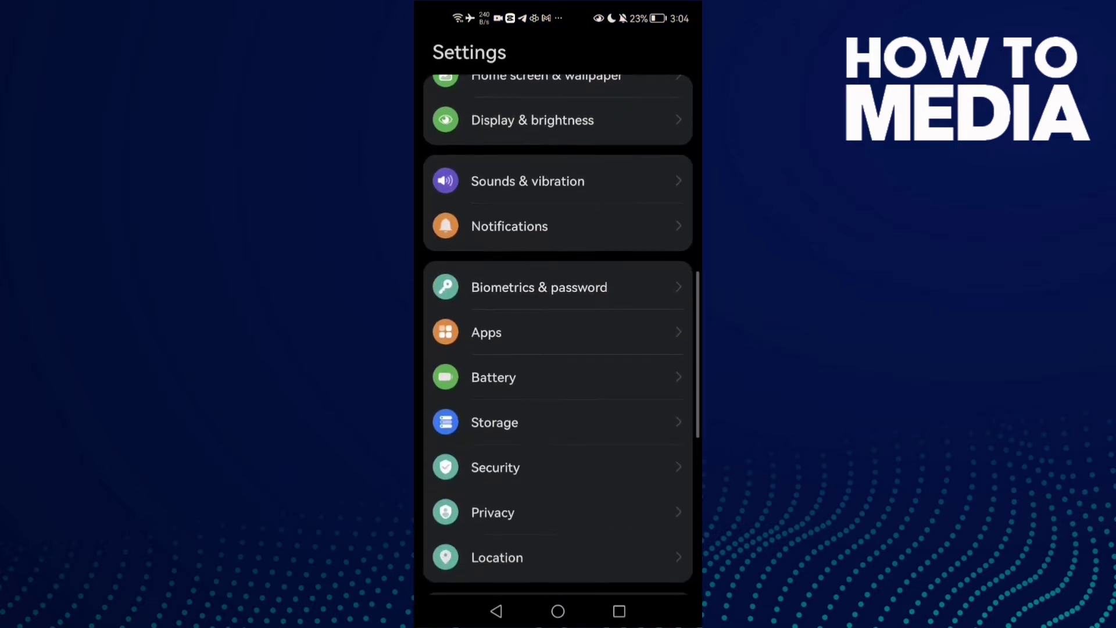
left_click(524, 331)
left_click(558, 103)
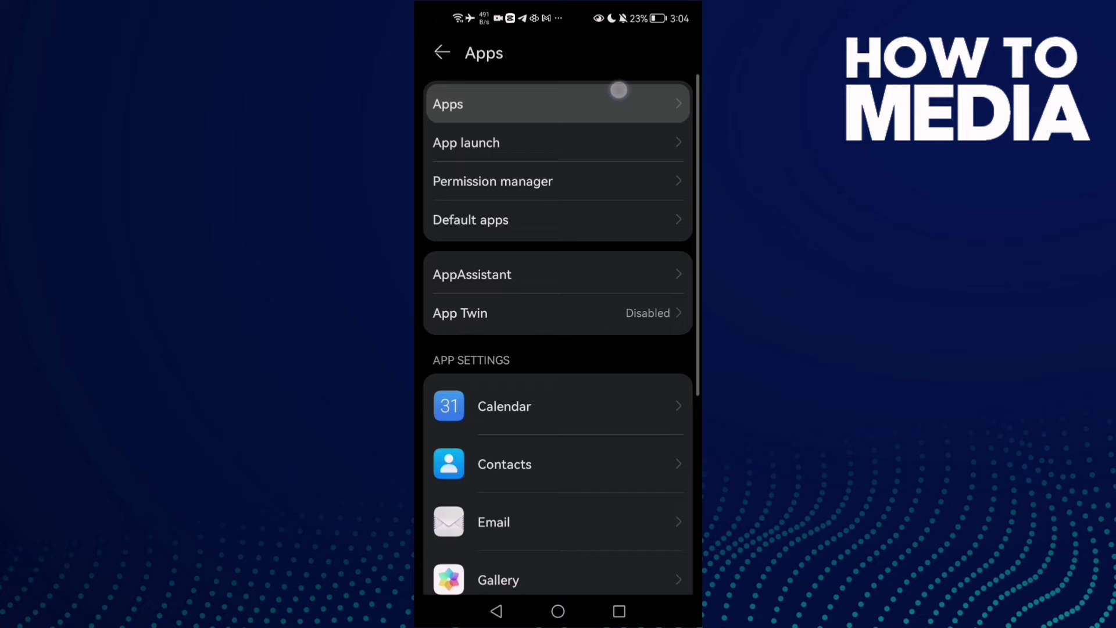
left_click(625, 99)
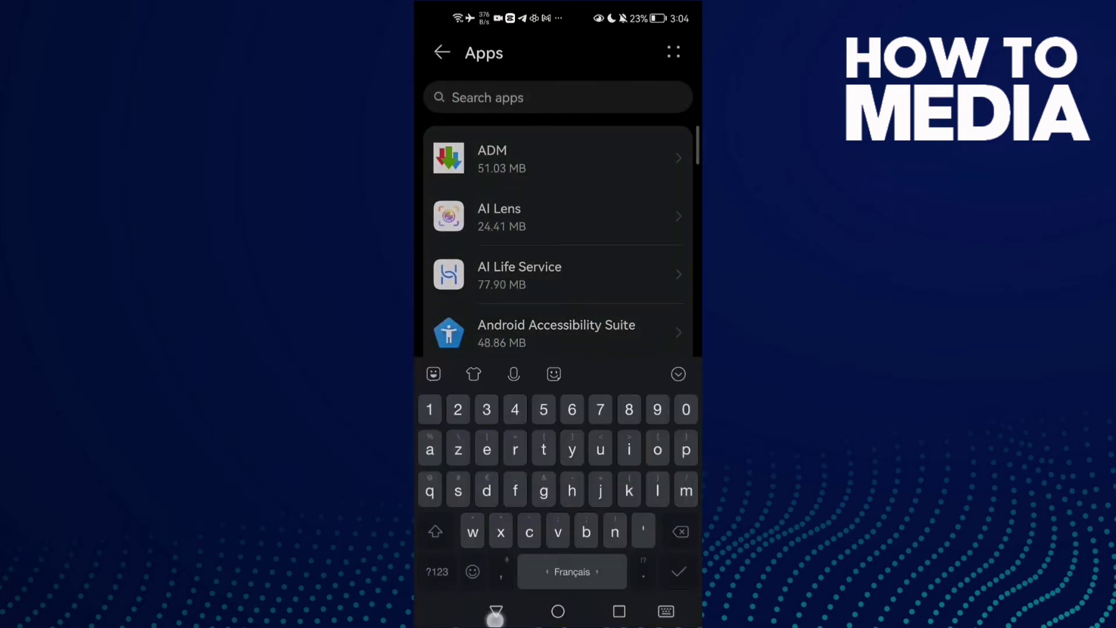
left_click(495, 613)
scroll(621, 436, "down", 15)
scroll(621, 436, "down", 15)
scroll(621, 436, "down", 15)
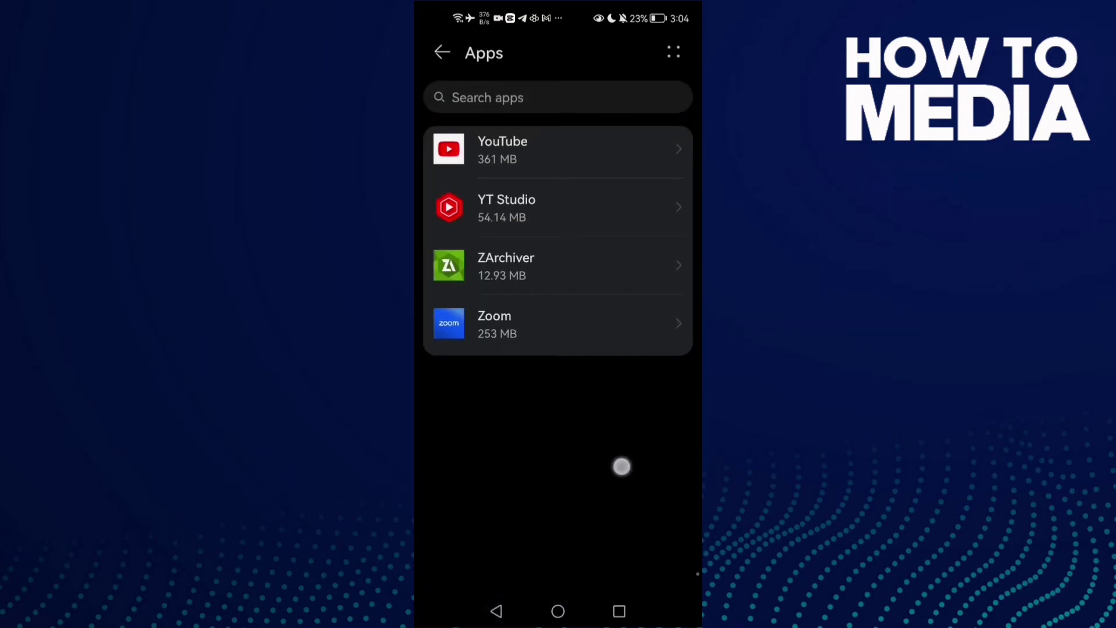
scroll(621, 436, "up", 5)
scroll(622, 436, "up", 5)
scroll(621, 437, "up", 2)
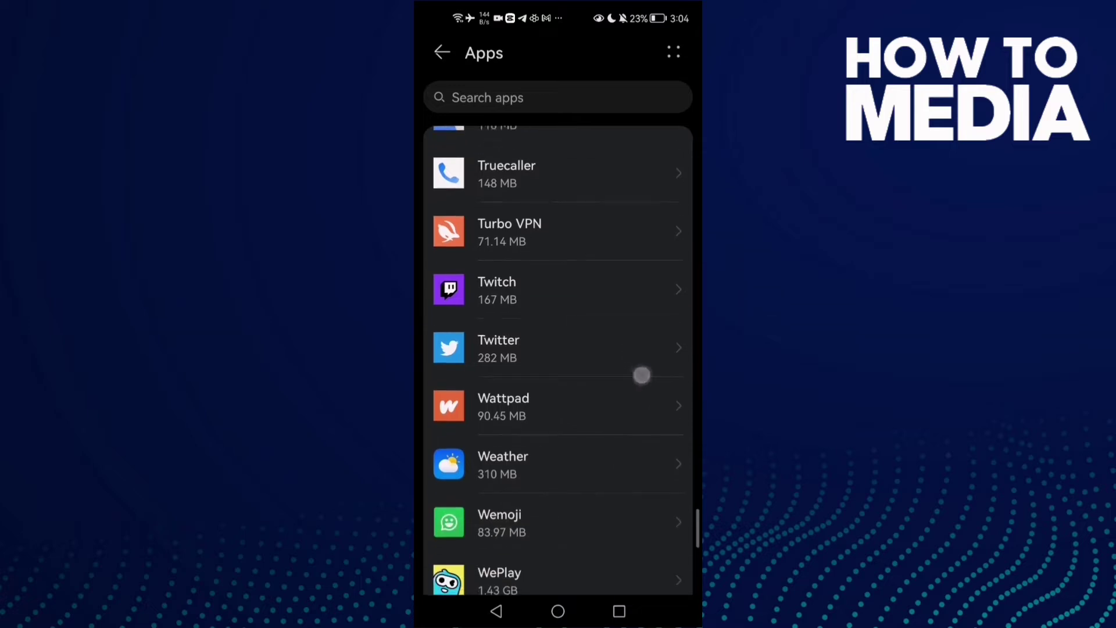
left_click(558, 97)
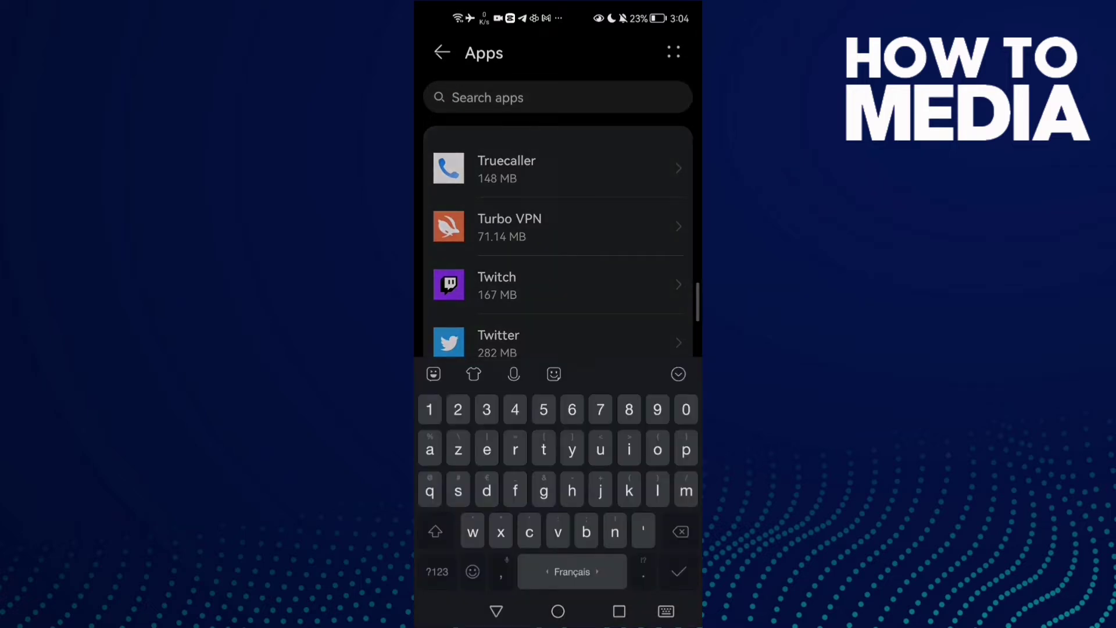
type("tele")
left_click(545, 157)
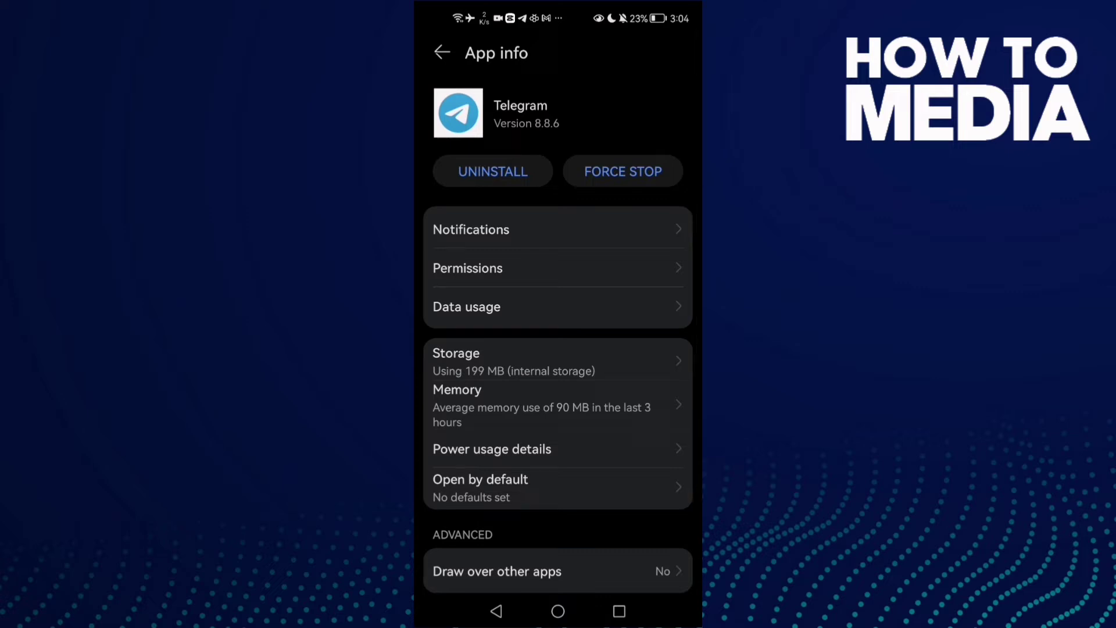
- Force-stop Telegram and clear its cache, cutting storage from 199 MB to 139 MB
left_click(645, 167)
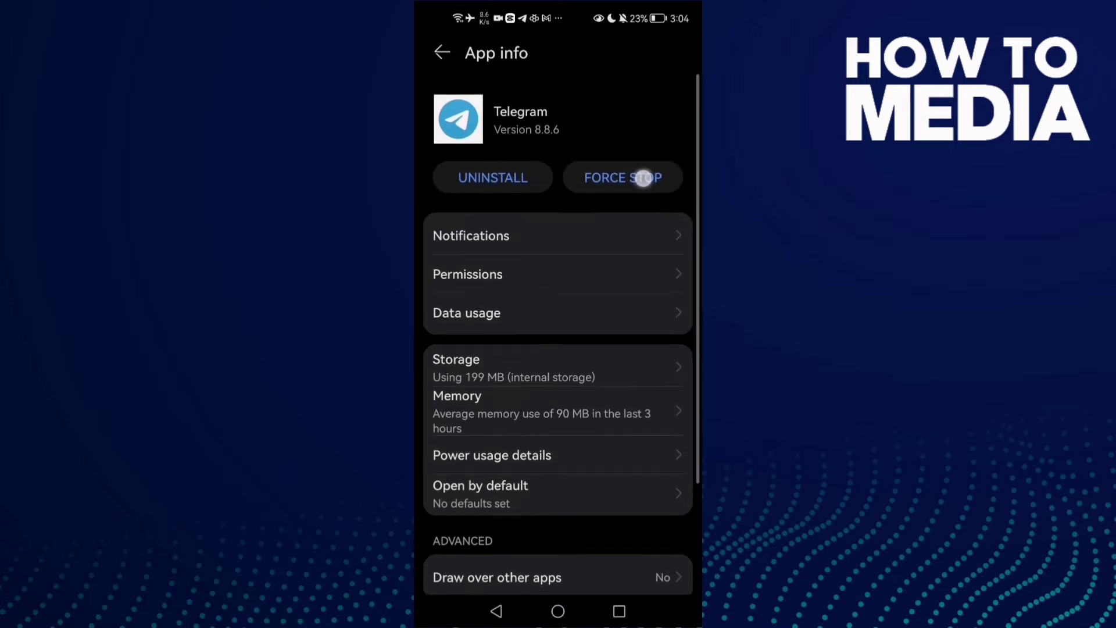
left_click(623, 550)
left_click(602, 364)
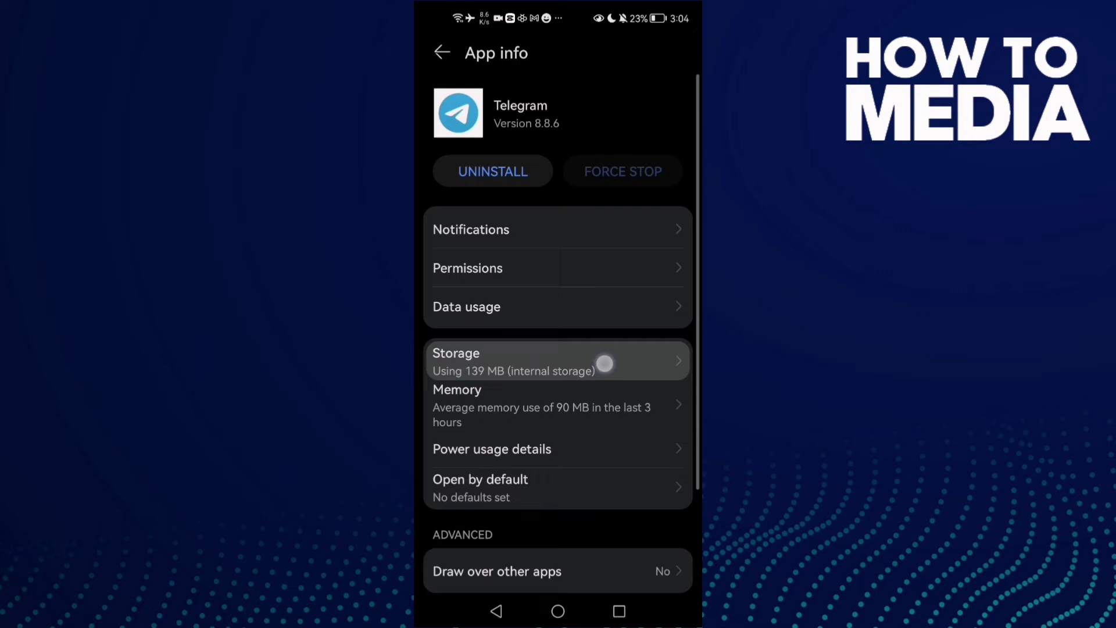
left_click(507, 445)
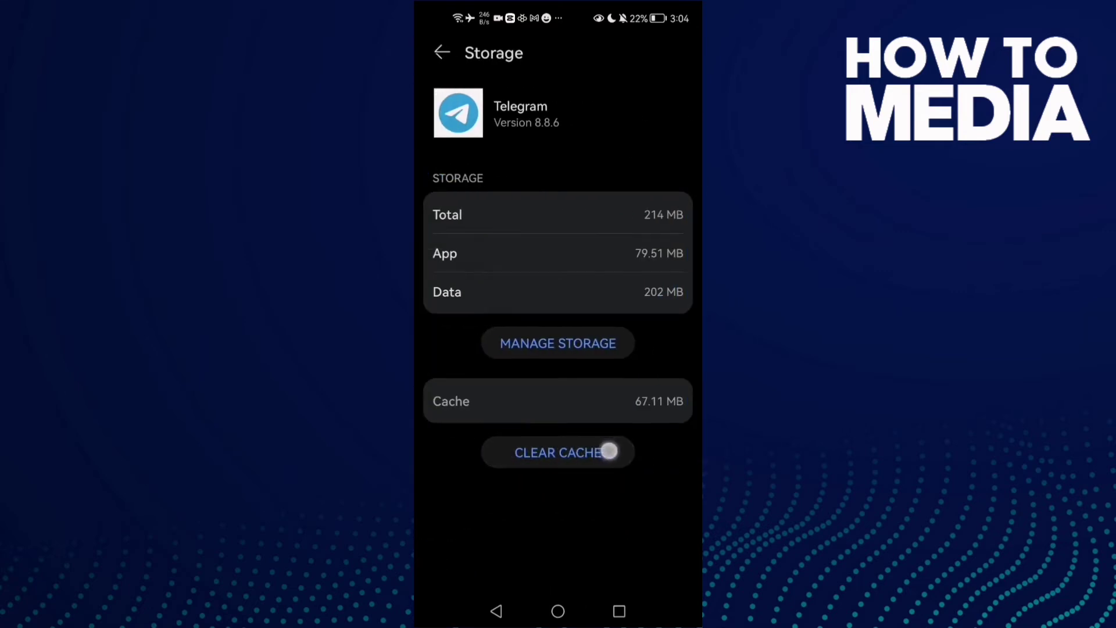
left_click(496, 611)
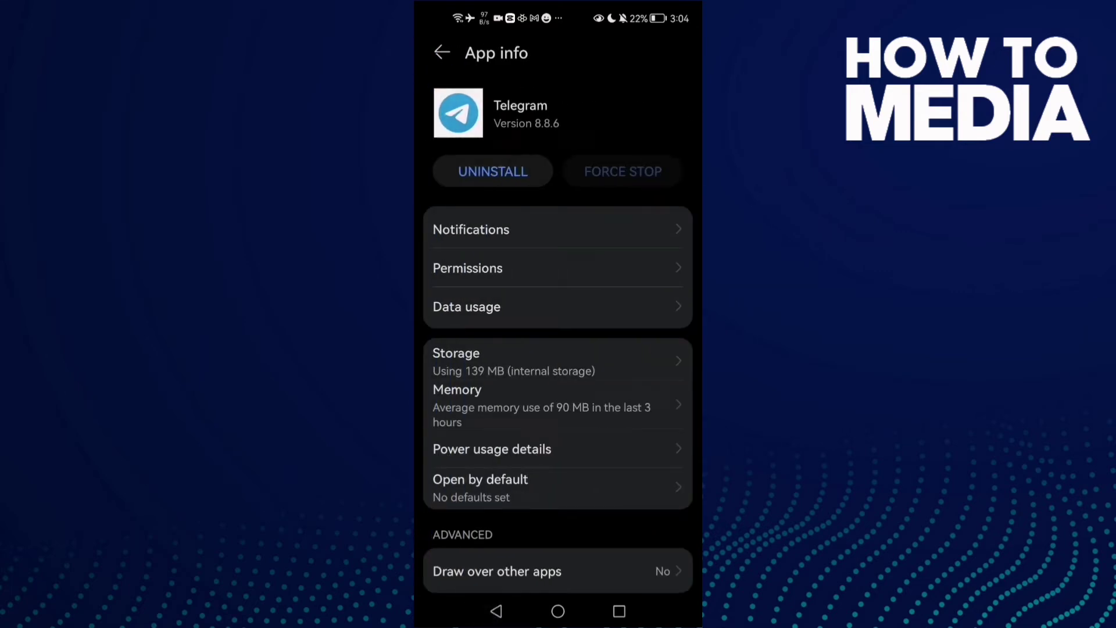
left_click_drag(579, 515, 600, 381)
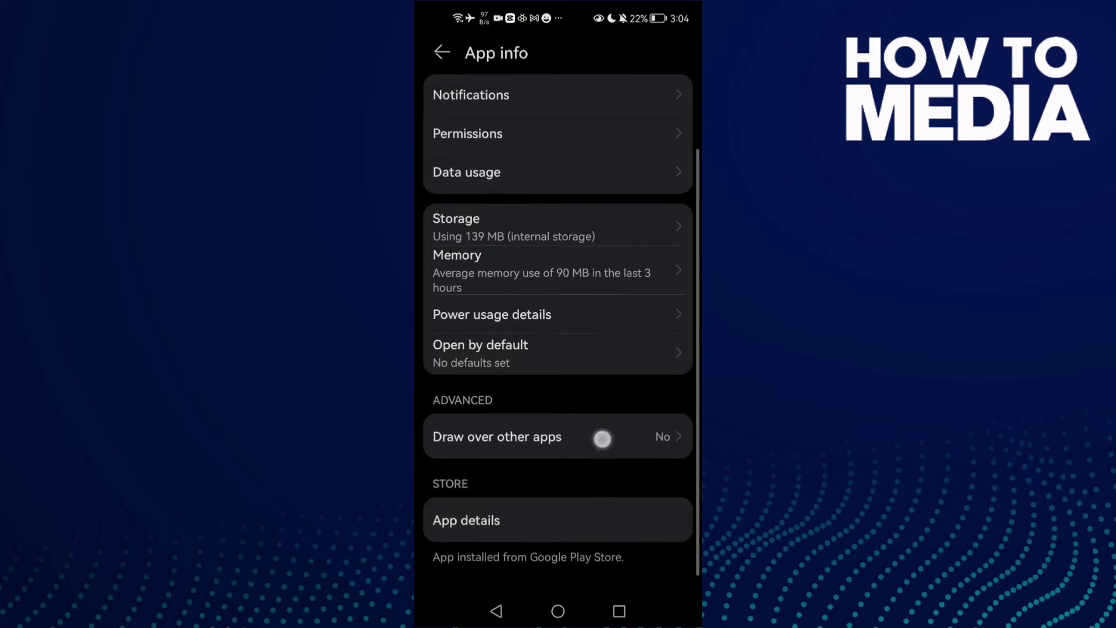
- Toggle Telegram's draw-over-other-apps permission on, then leave it off
left_click(558, 439)
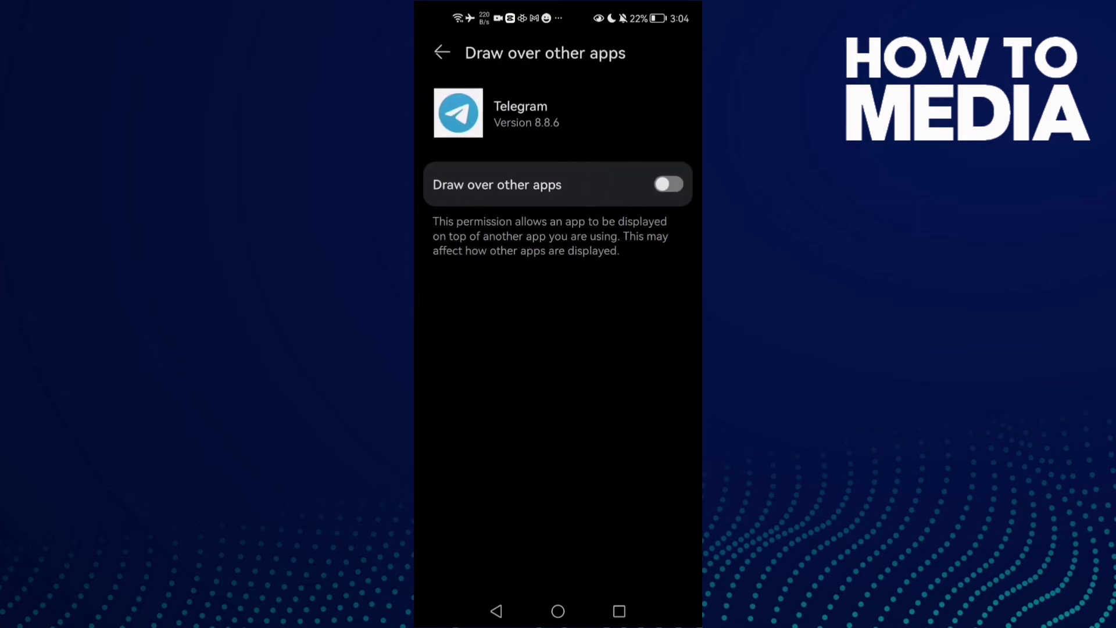
left_click(671, 179)
left_click(671, 181)
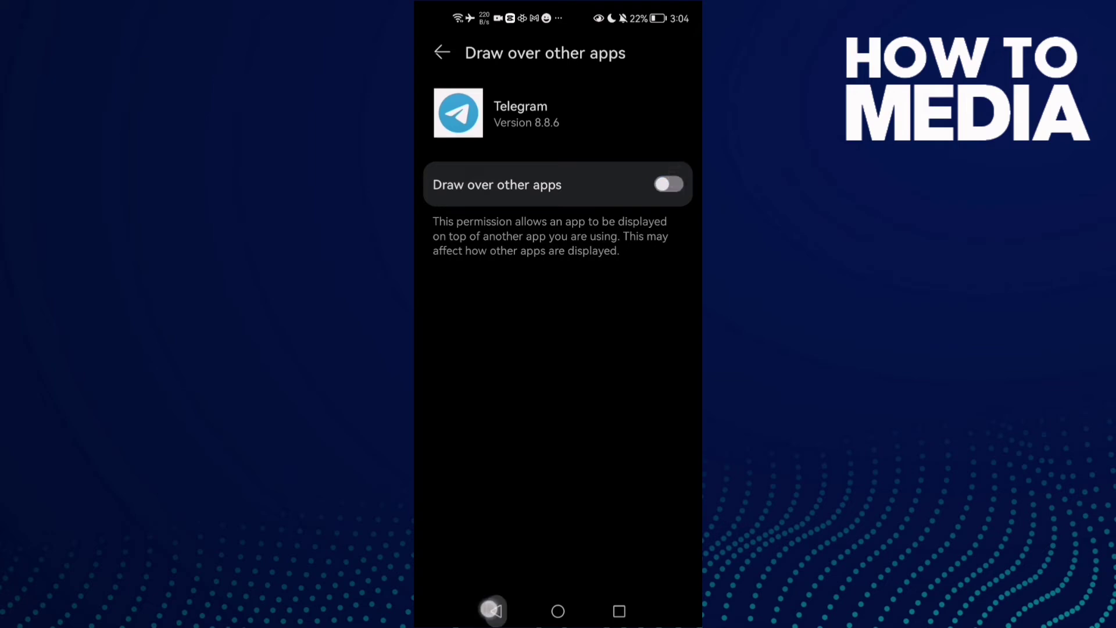
left_click(496, 612)
- Review Telegram's allowed permissions, then return to the home screen
left_click_drag(558, 218, 562, 349)
left_click(567, 244)
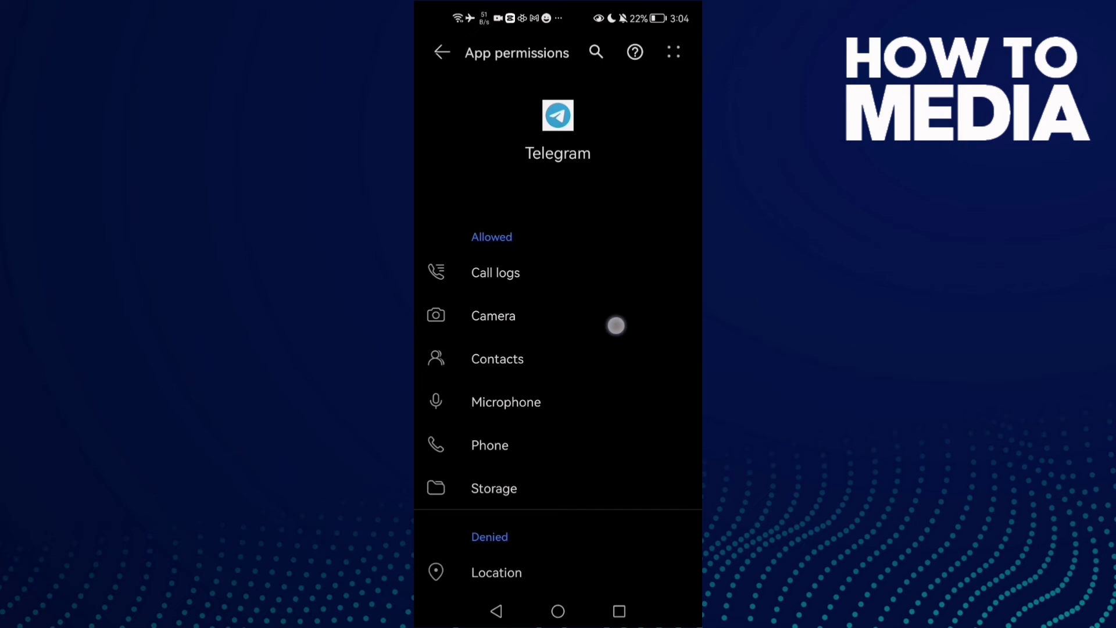
left_click(496, 611)
left_click(558, 611)
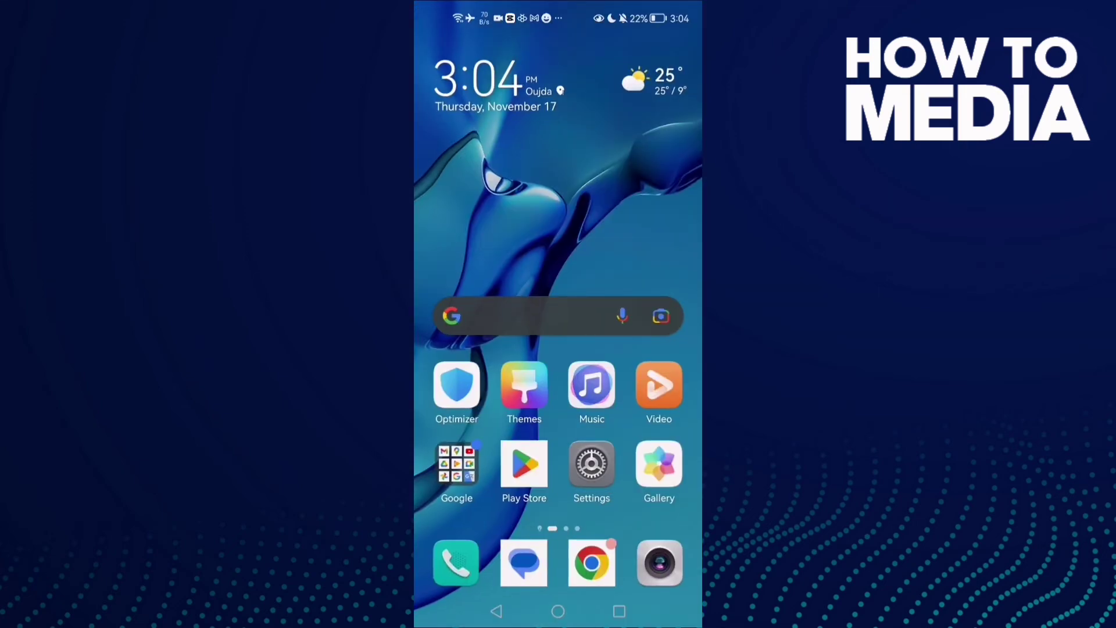
- Visit Telegram's Play Store listing with its available update, then return home
left_click(525, 465)
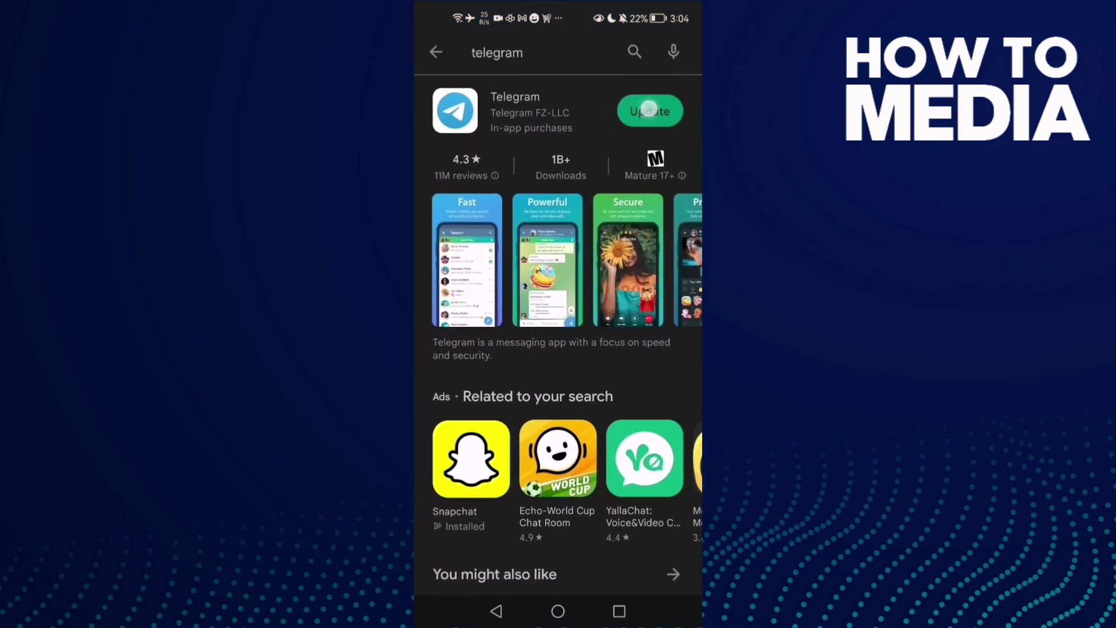
left_click_drag(628, 140, 628, 116)
left_click(559, 611)
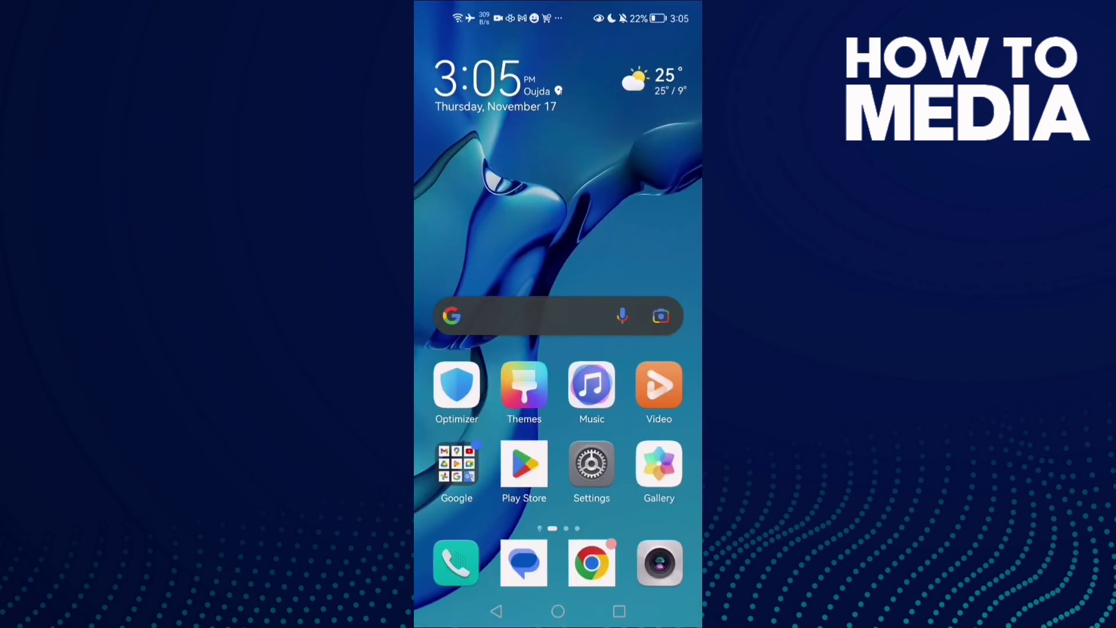